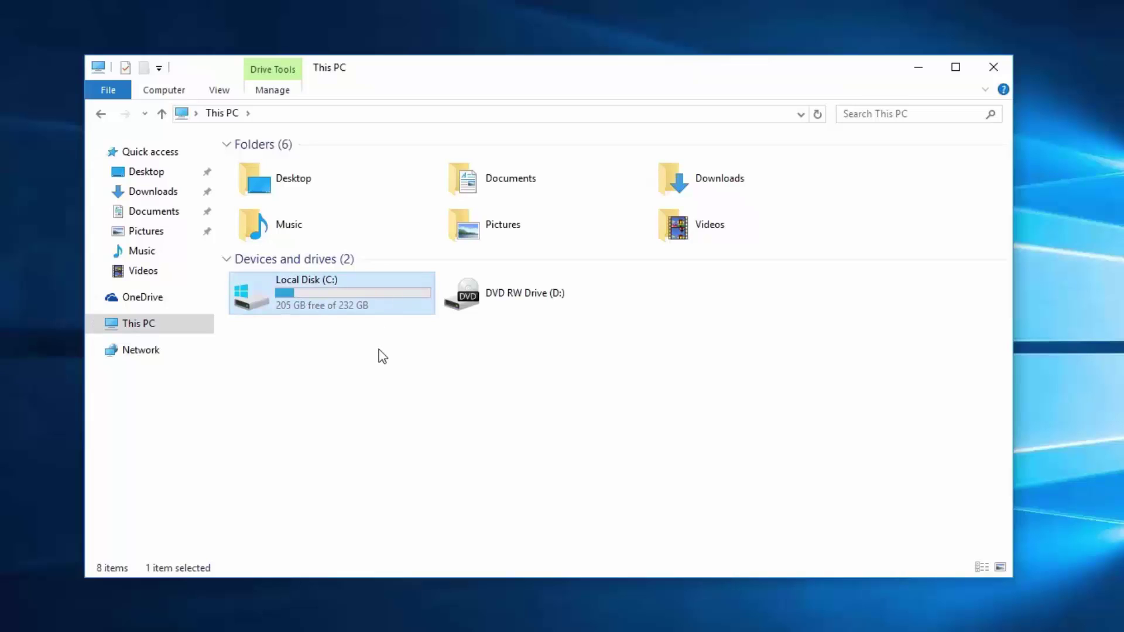
- Check the DVD RW drive D: and the USB drive E: among the computer's drives
{"action": "left_click", "coordinate": [486, 303]}
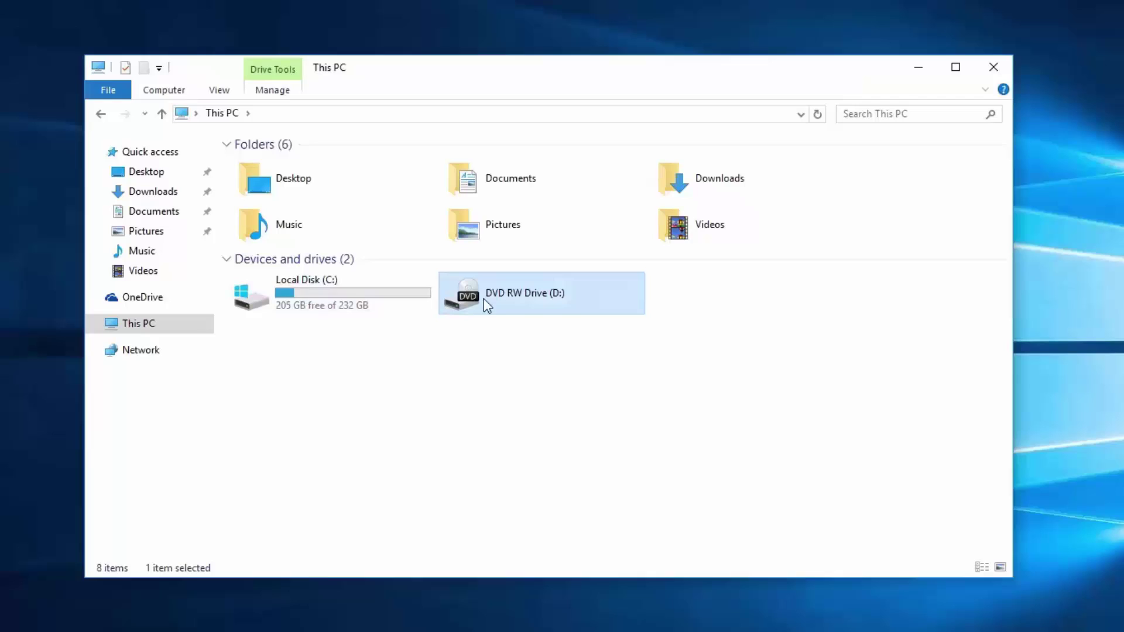
{"action": "left_click", "coordinate": [553, 345]}
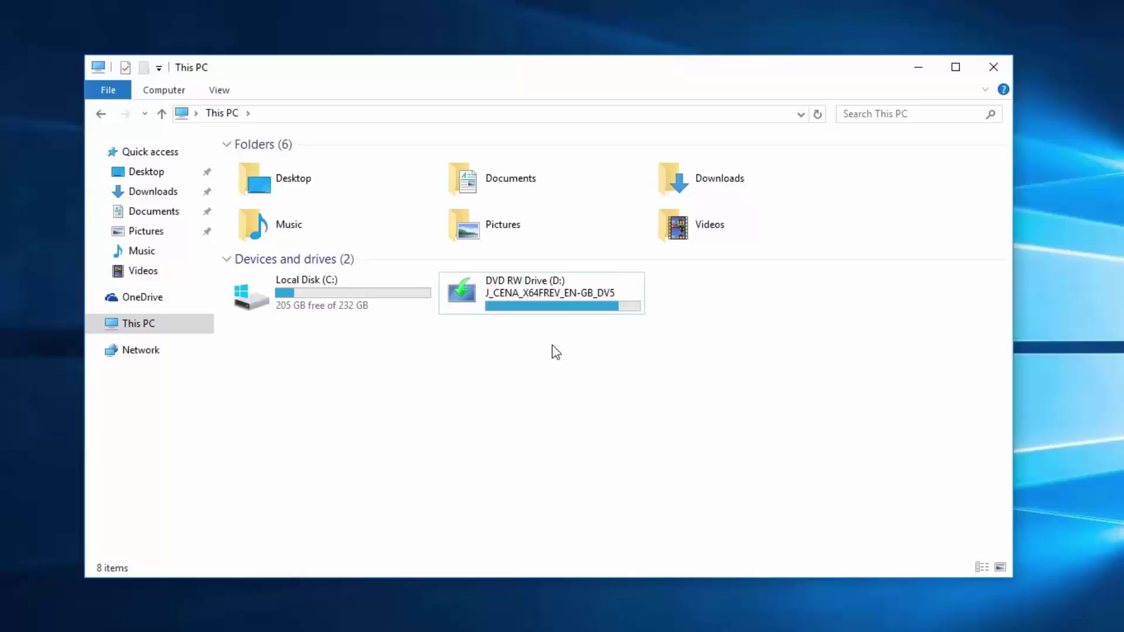
{"action": "left_click", "coordinate": [498, 300]}
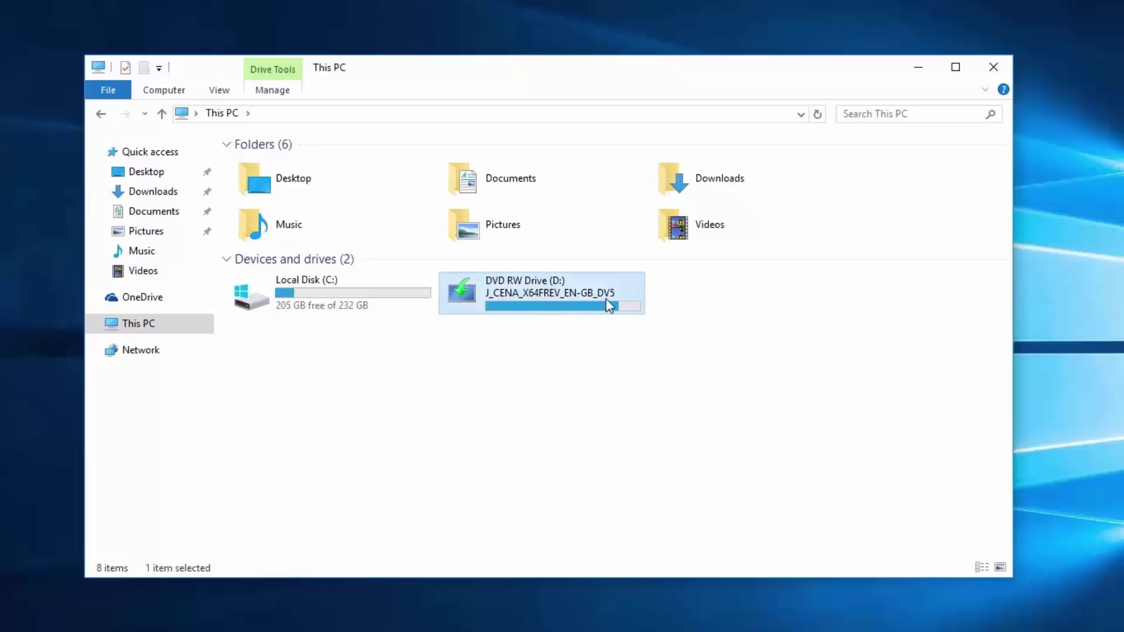
{"action": "left_click", "coordinate": [537, 347]}
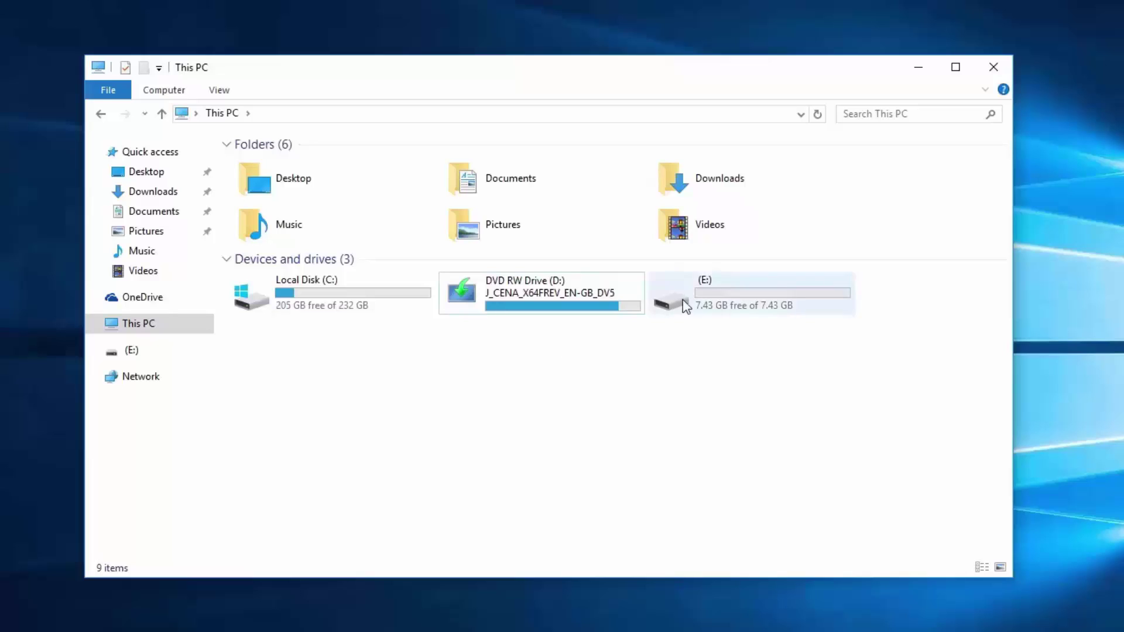
{"action": "left_click", "coordinate": [697, 289]}
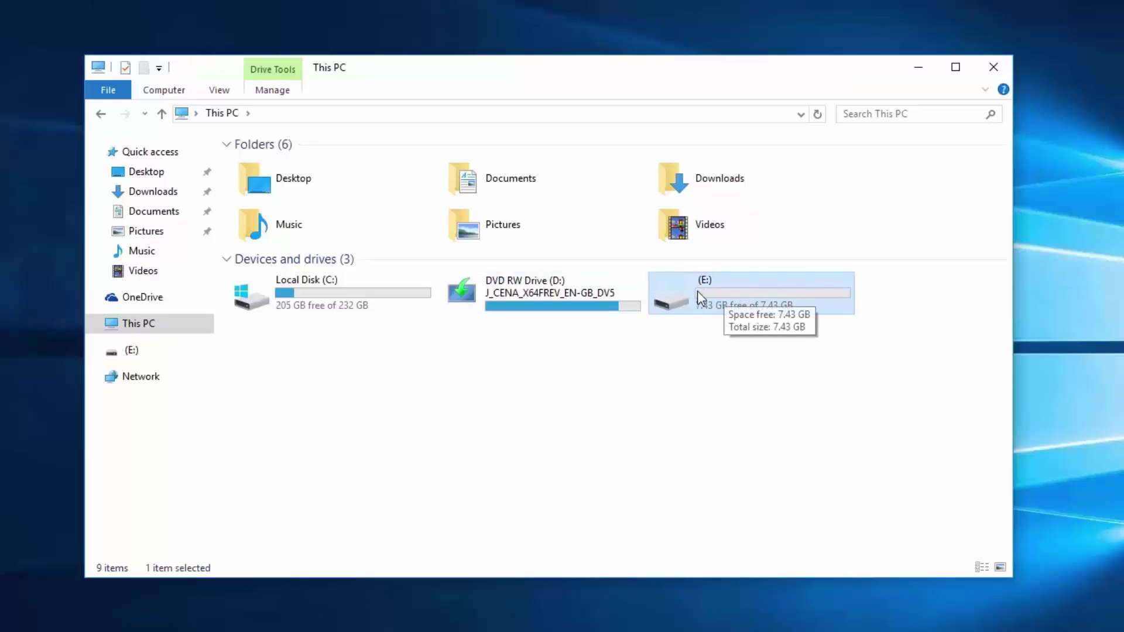
{"action": "left_click", "coordinate": [728, 337]}
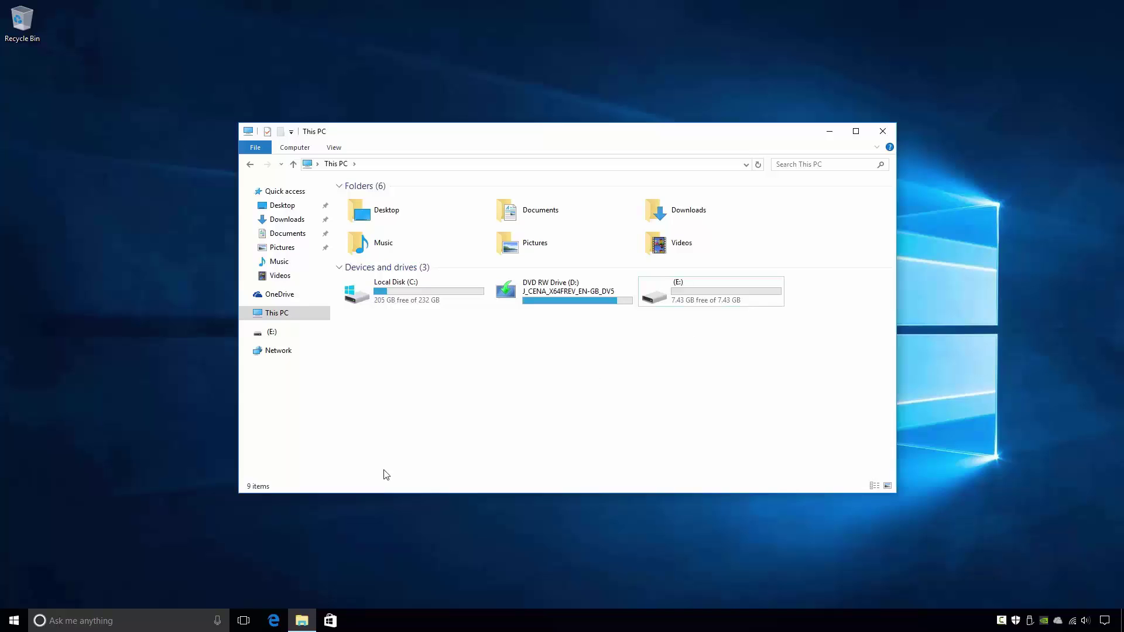
- Start diskpart in an administrator Command Prompt and list the disks
{"action": "right_click", "coordinate": [7, 625]}
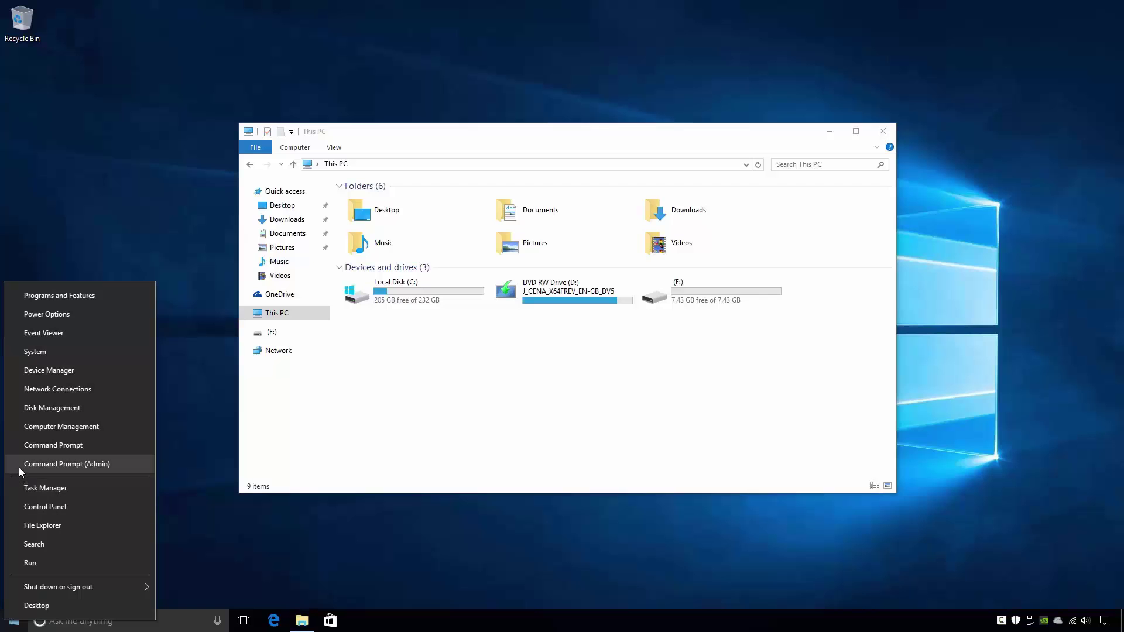
{"action": "left_click", "coordinate": [64, 466]}
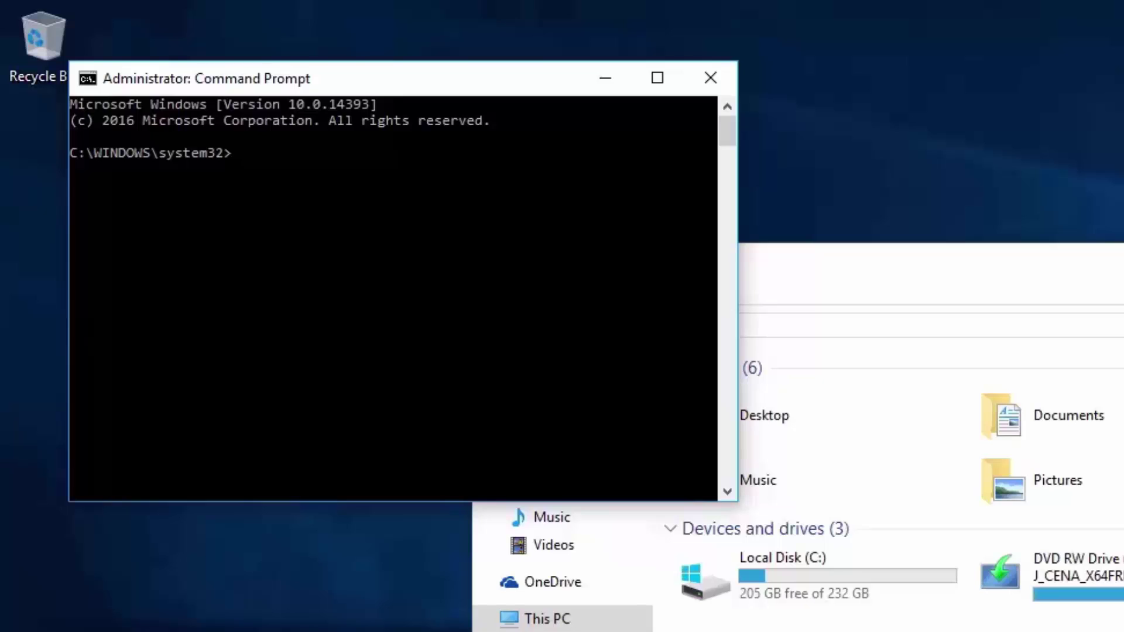
{"action": "type", "text": "diskpart"}
{"action": "key", "text": "Return"}
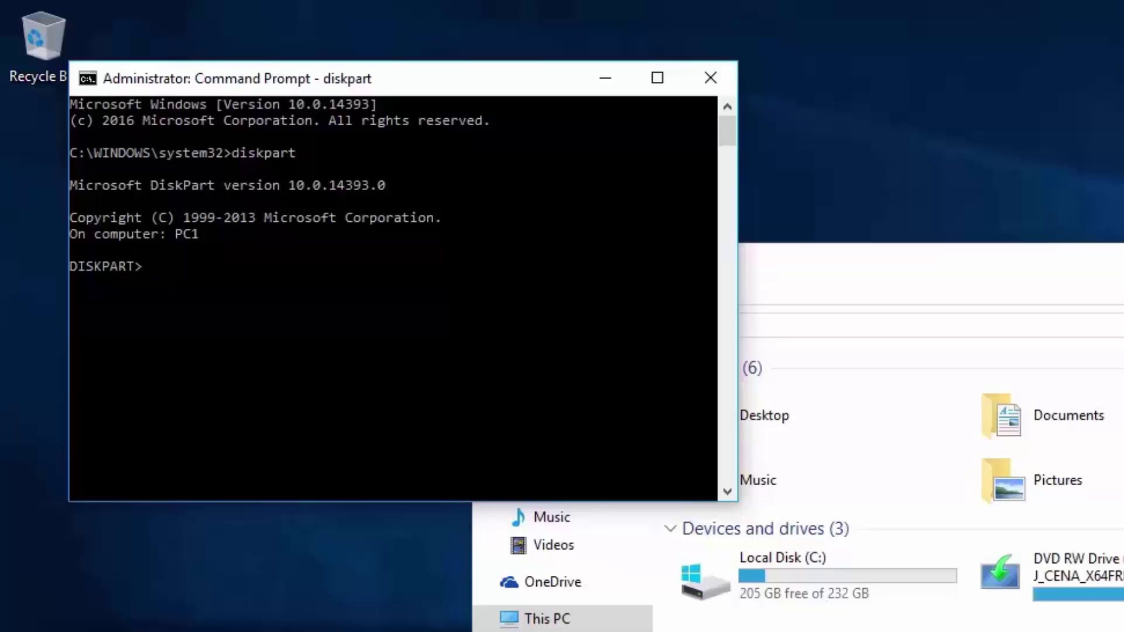
{"action": "type", "text": "list disk"}
{"action": "key", "text": "Return"}
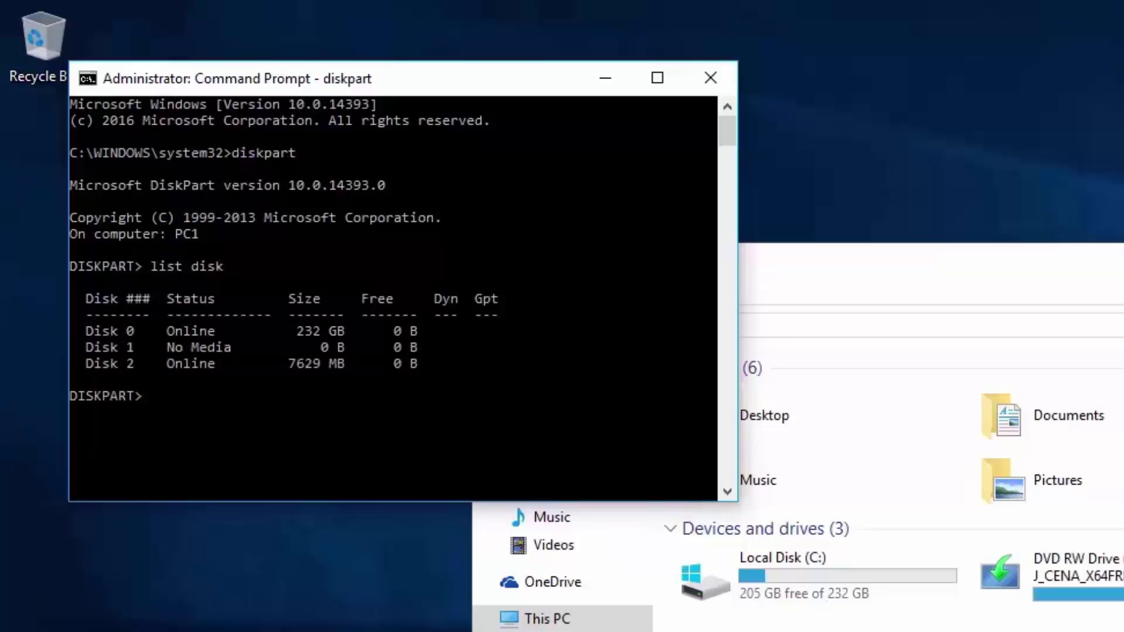
- Select disk 2, the 7629 MB USB drive, and wipe it with the clean command
{"action": "type", "text": "select disk 2"}
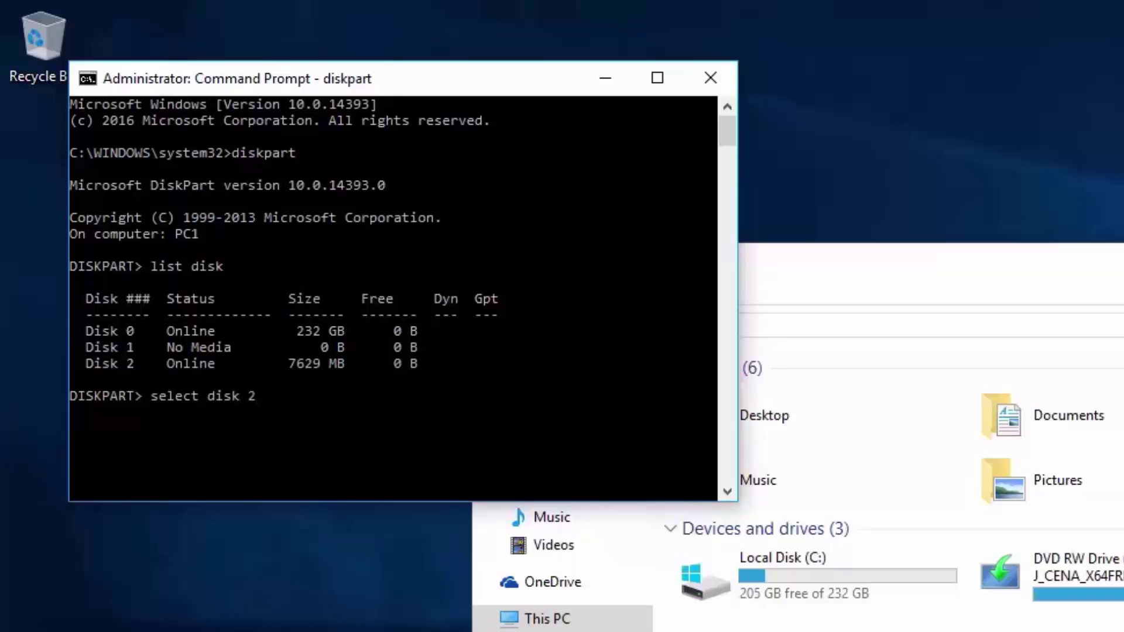
{"action": "key", "text": "Return"}
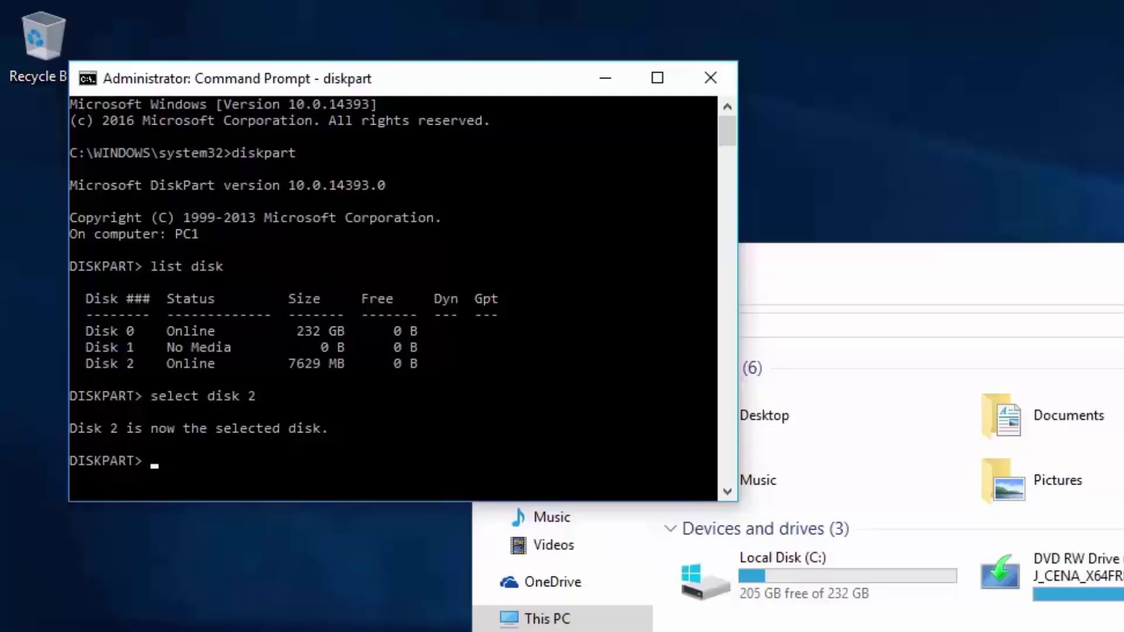
{"action": "type", "text": "clean"}
{"action": "key", "text": "Return"}
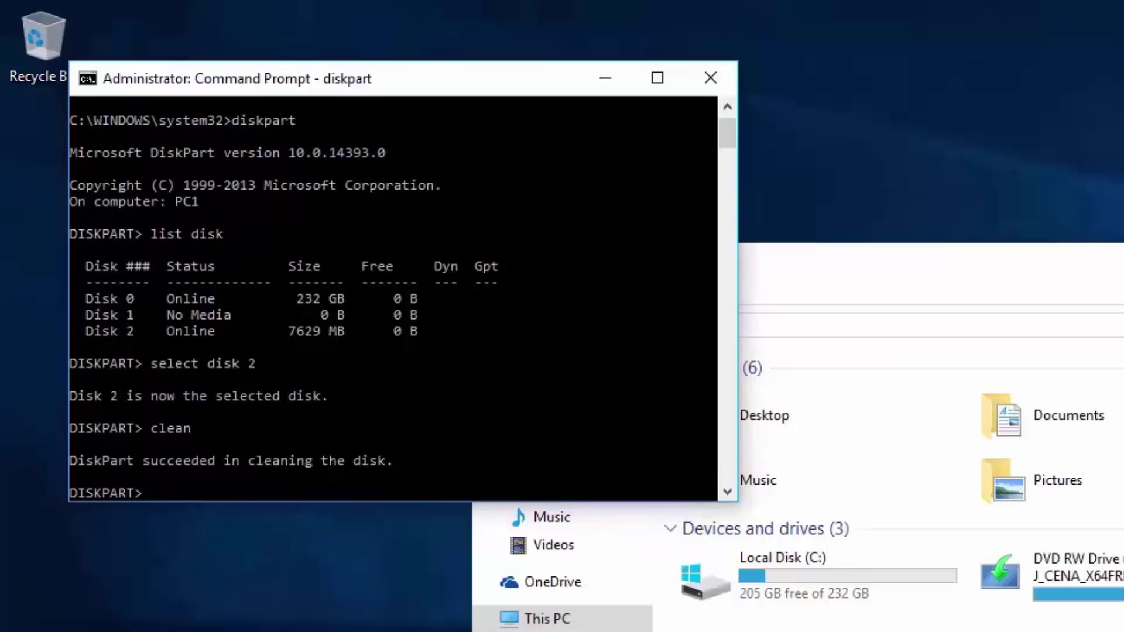
- Create a primary partition on the cleaned USB disk and list its partitions
{"action": "type", "text": "create partition primar"}
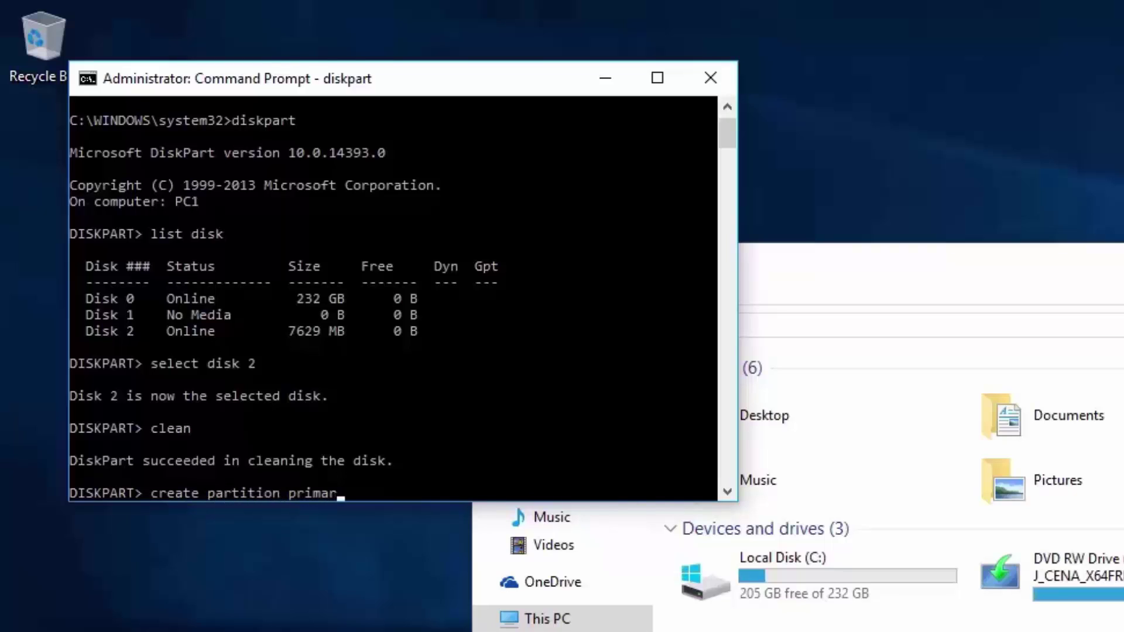
{"action": "type", "text": "y"}
{"action": "key", "text": "Return"}
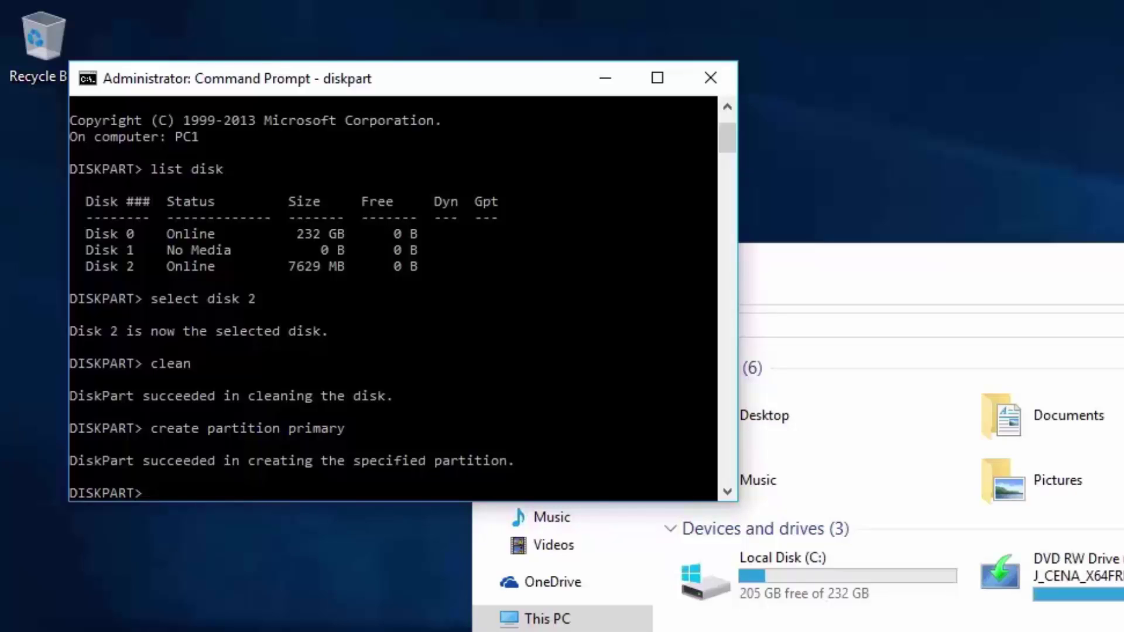
{"action": "type", "text": "list partition"}
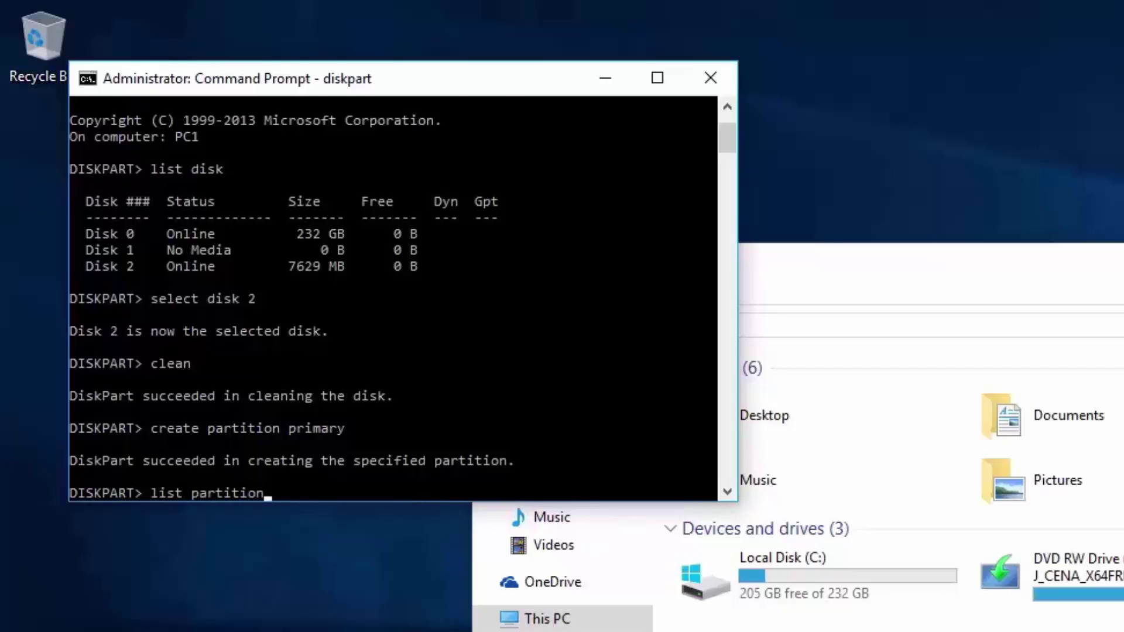
{"action": "key", "text": "Return"}
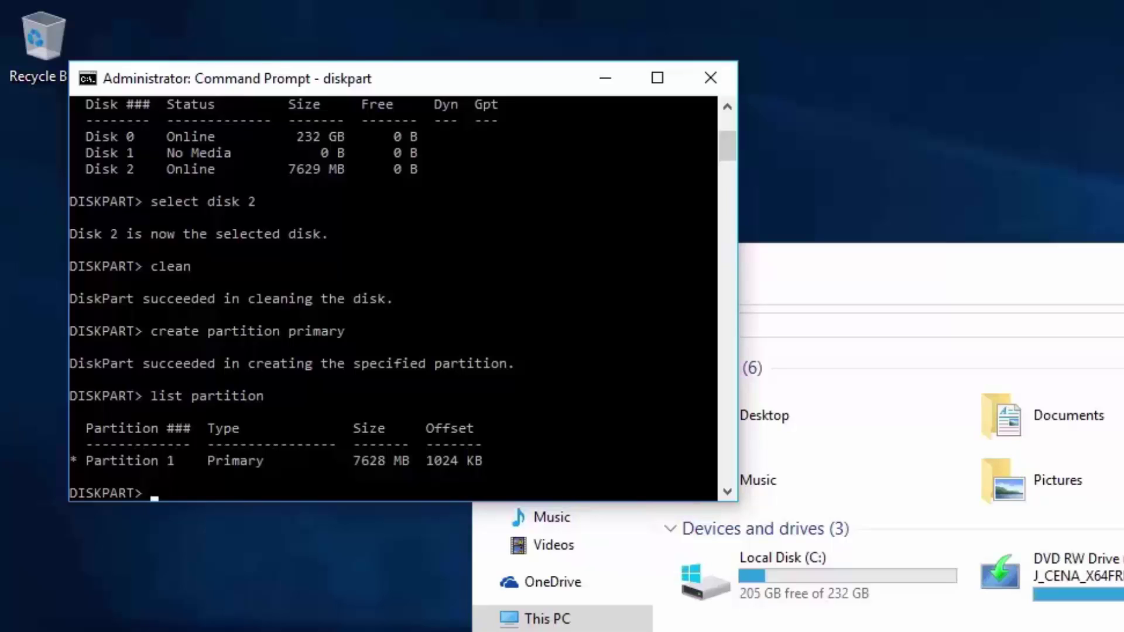
- Select partition 1 and quick-format it as NTFS with "format fs=ntfs quick"
{"action": "type", "text": "select partition 1"}
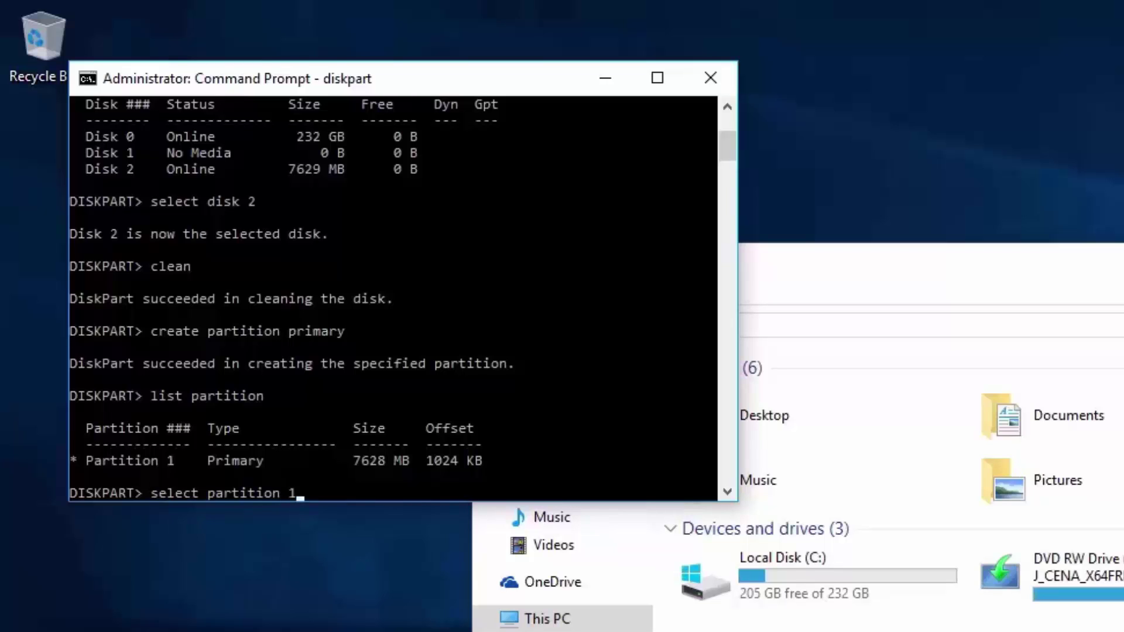
{"action": "key", "text": "Return"}
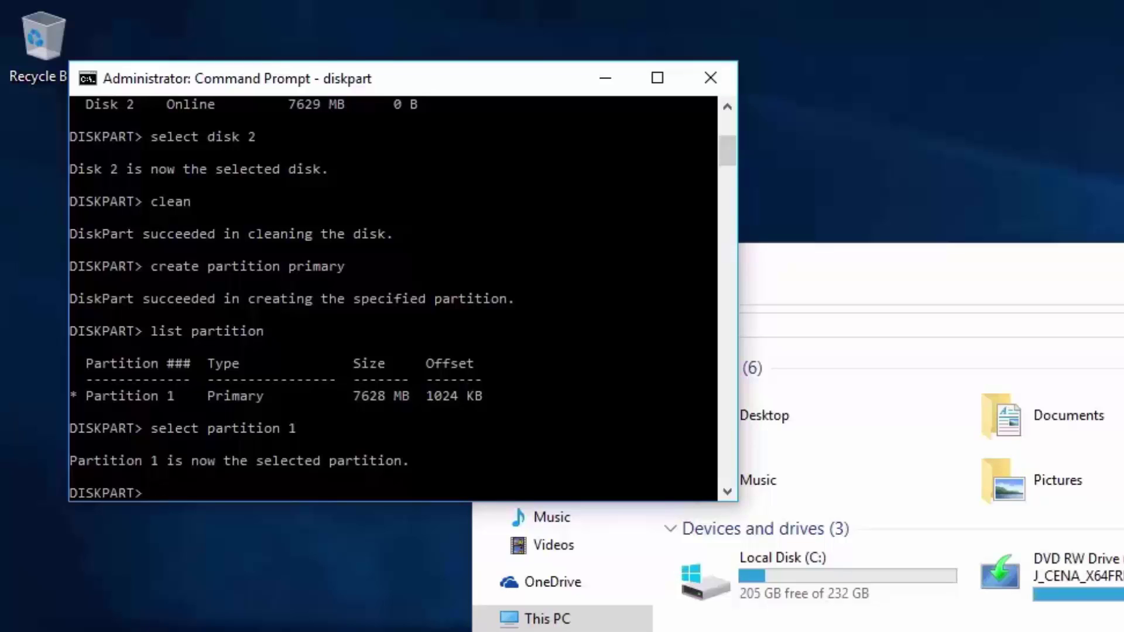
{"action": "type", "text": "format fs=ntfs"}
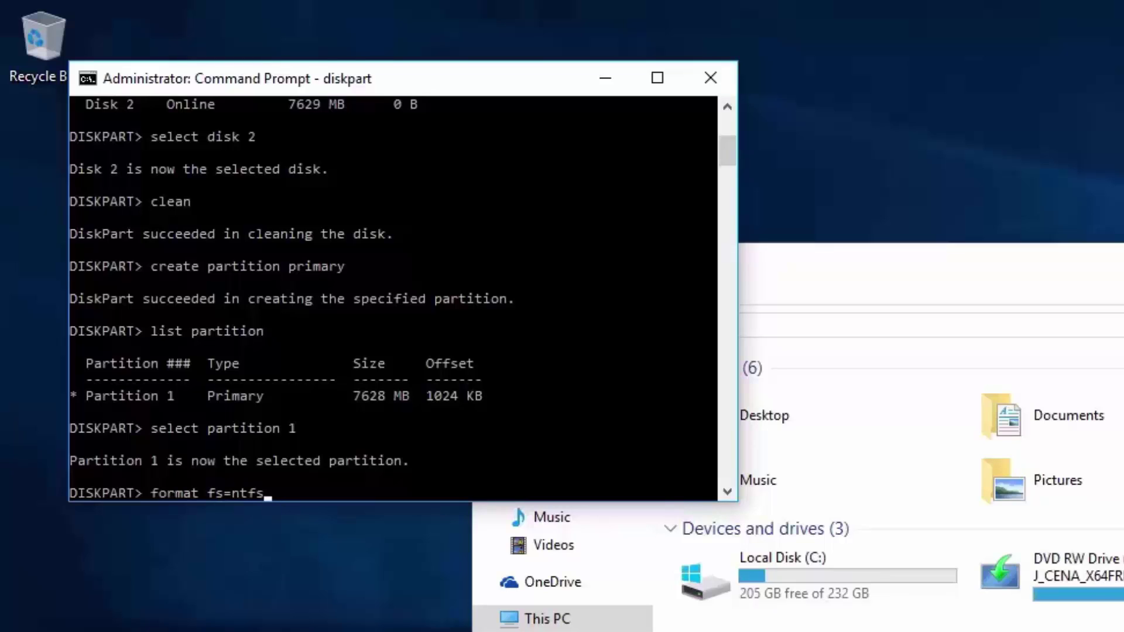
{"action": "type", "text": "quick"}
{"action": "key", "text": "Return"}
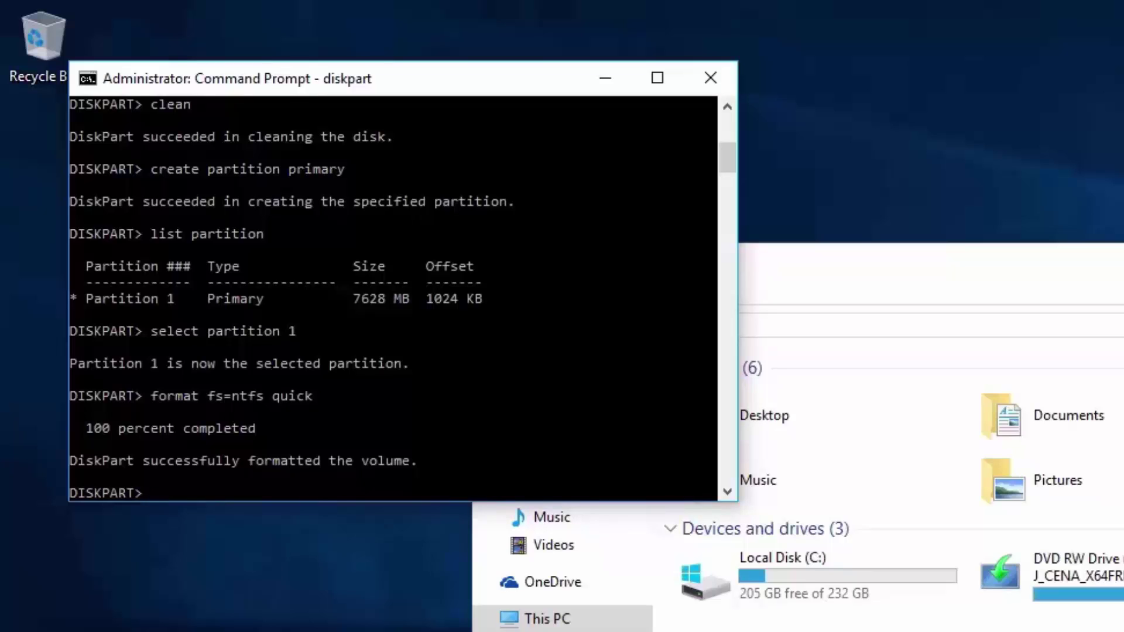
- Mark the formatted partition as active and exit DiskPart
{"action": "type", "text": "active"}
{"action": "key", "text": "Return"}
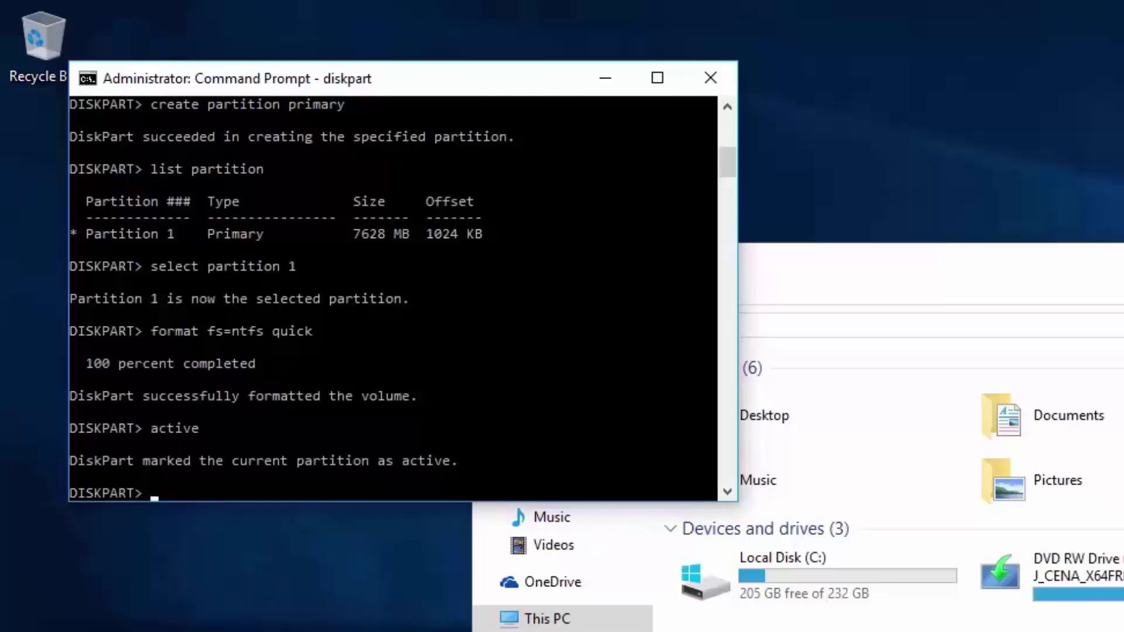
{"action": "type", "text": "exit"}
{"action": "key", "text": "Return"}
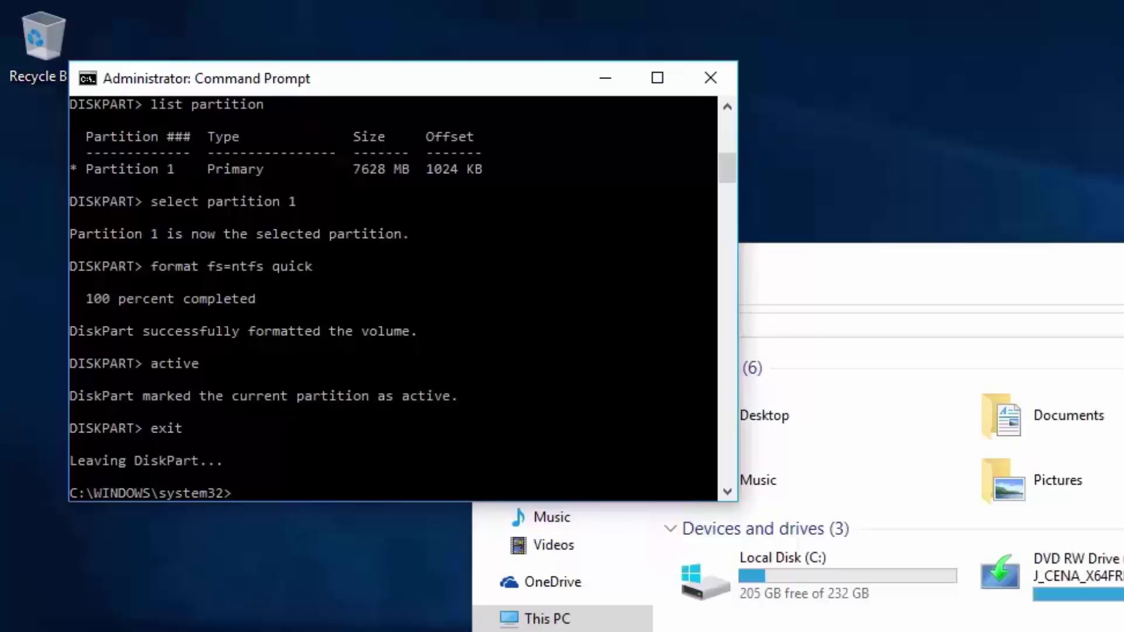
- Copy all DVD files to the USB drive with "xcopy D:*.* /s /e /f E:", and close the Command Prompt
{"action": "type", "text": "xcopy D:*.* /s"}
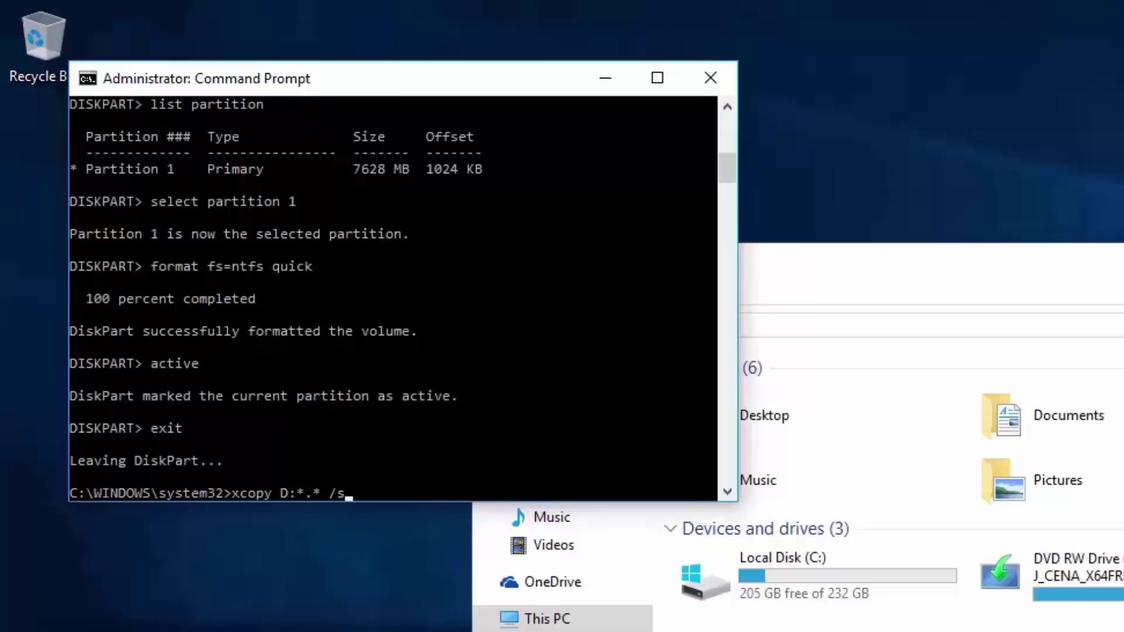
{"action": "type", "text": " /e /f"}
{"action": "type", "text": "E:"}
{"action": "key", "text": "Return"}
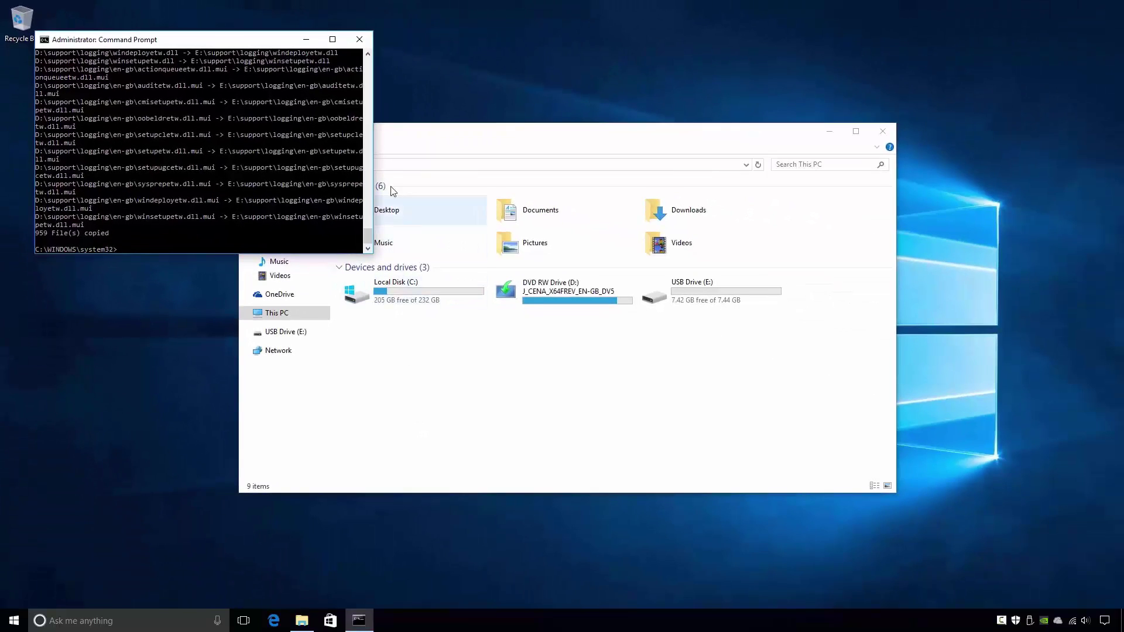
{"action": "left_click", "coordinate": [359, 39]}
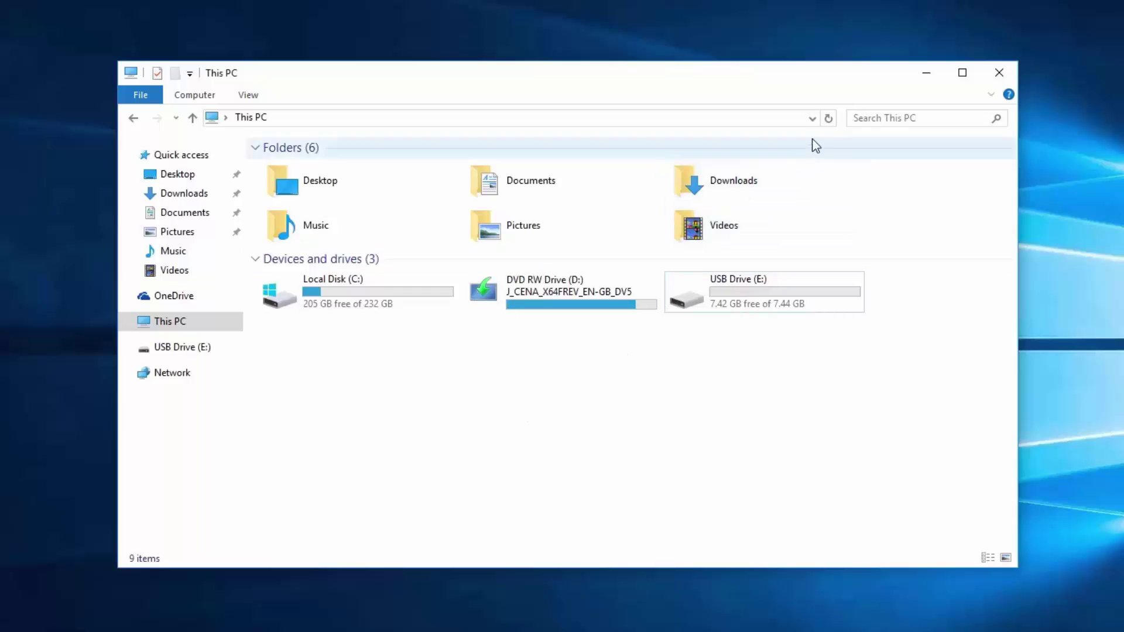
- Refresh the drive overview and check the copied setup files on USB Drive (E:), closing File Explorer when done
{"action": "left_click", "coordinate": [828, 118]}
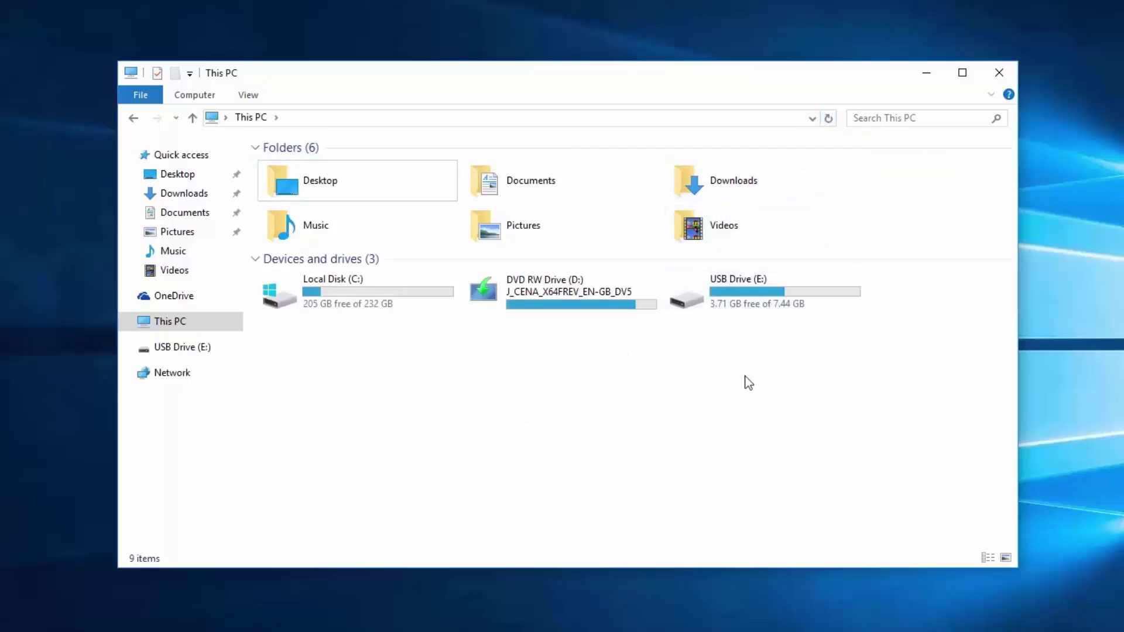
{"action": "left_click", "coordinate": [787, 295]}
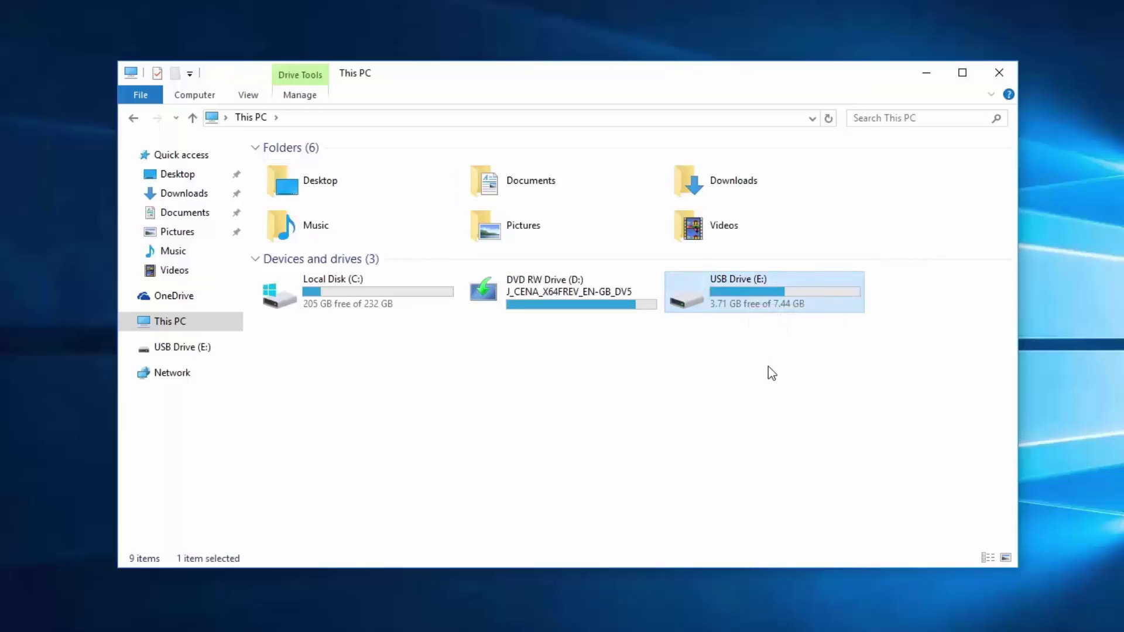
{"action": "double_click", "coordinate": [731, 294]}
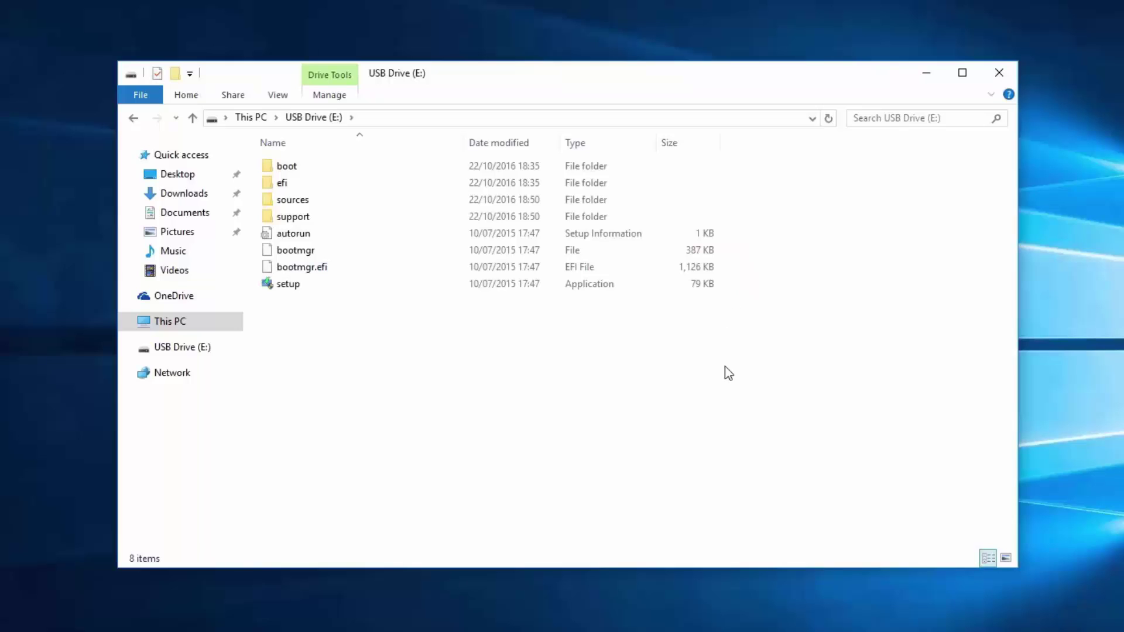
{"action": "left_click_drag", "start_coordinate": [334, 321], "coordinate": [301, 168]}
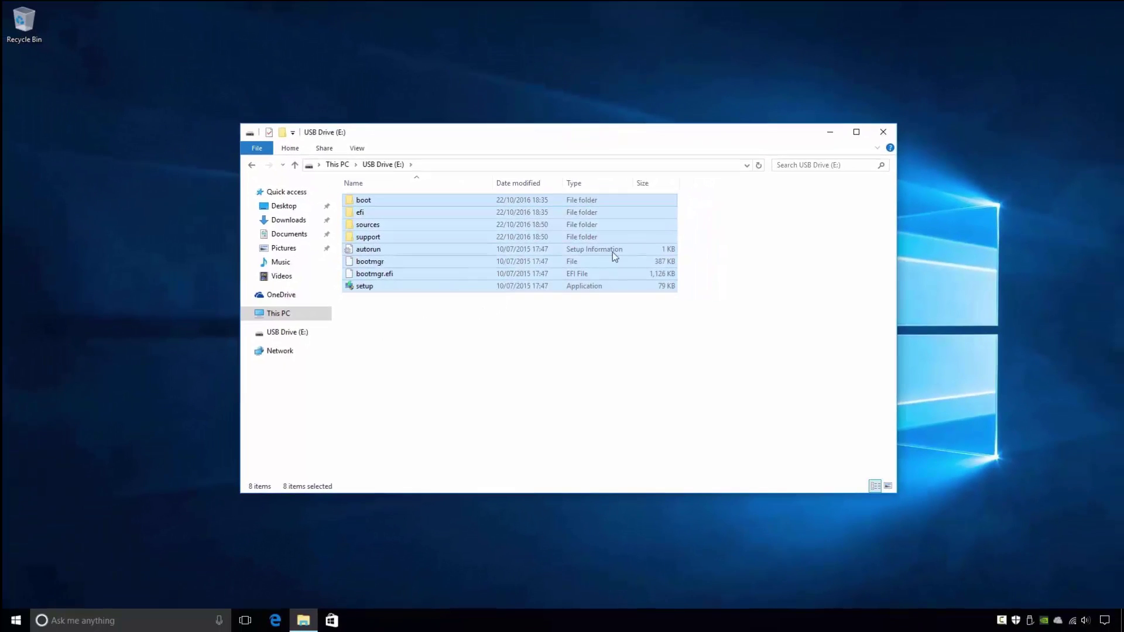
{"action": "left_click", "coordinate": [882, 132]}
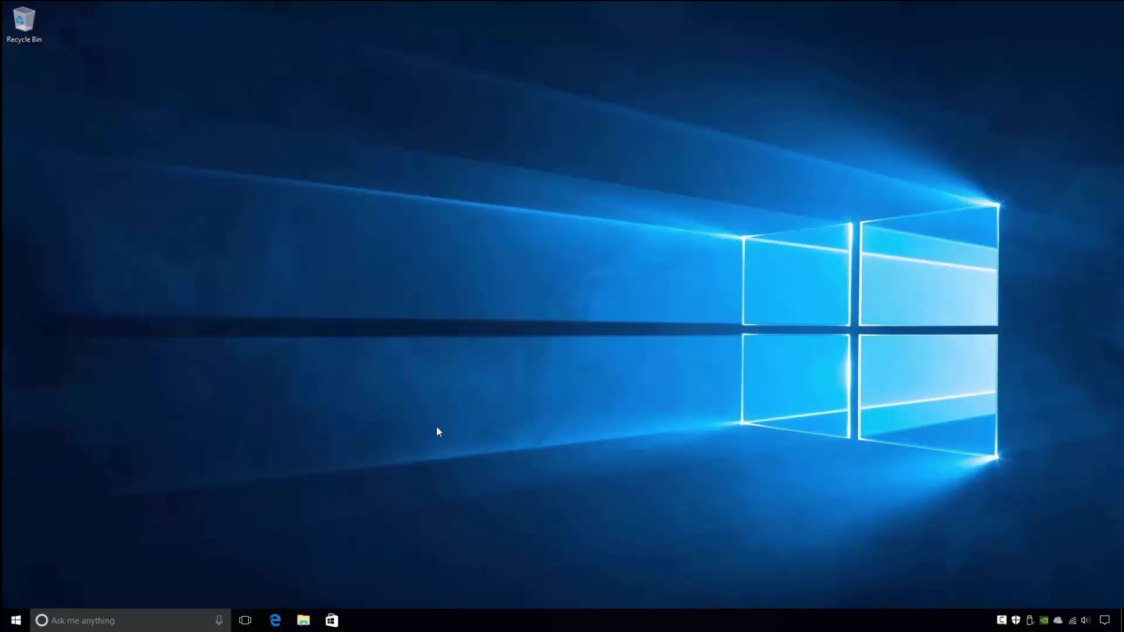